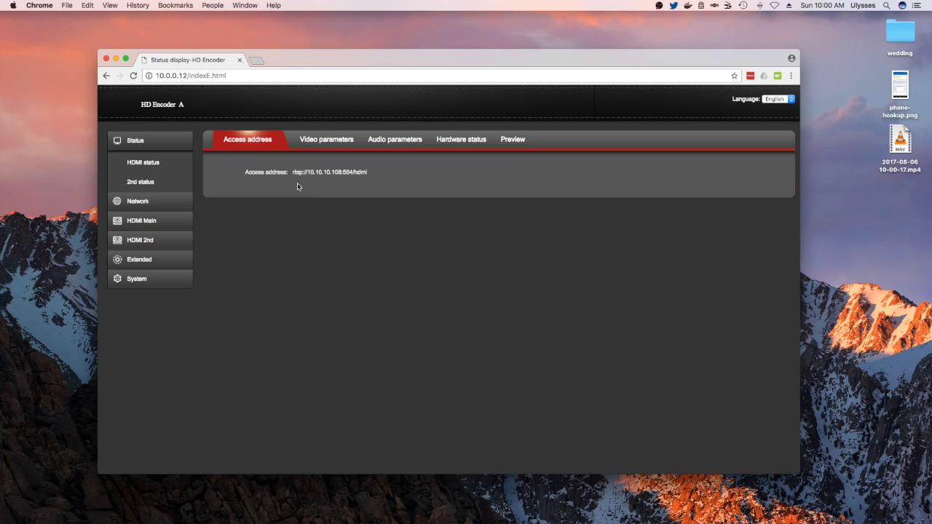
Review the HDMI status Video parameters, Audio parameters, Hardware status and Preview tabs, then return to the readouts.
{"action": "left_click", "coordinate": [326, 144]}
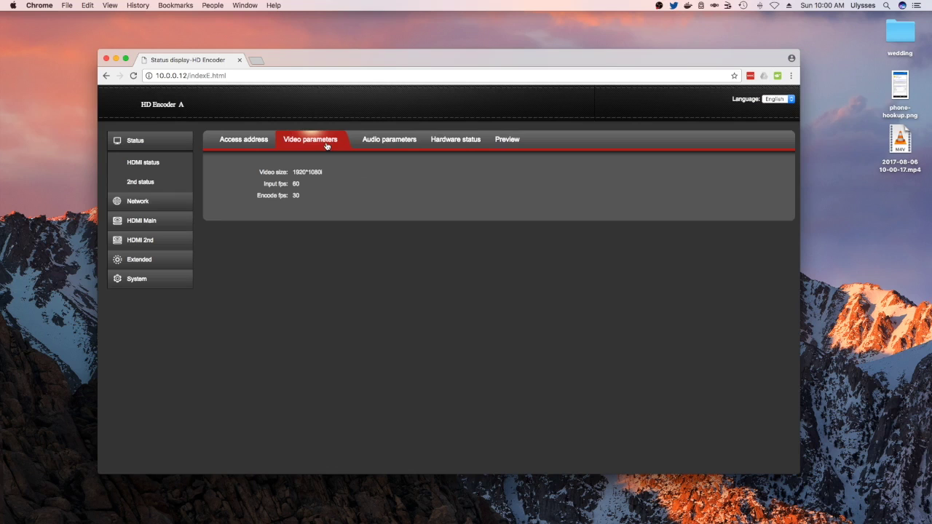
{"action": "left_click", "coordinate": [372, 141]}
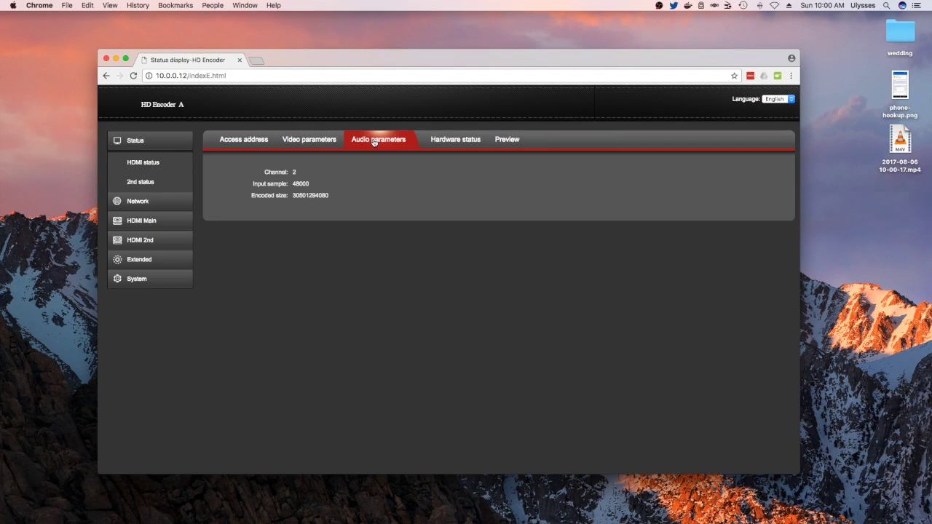
{"action": "left_click", "coordinate": [442, 141]}
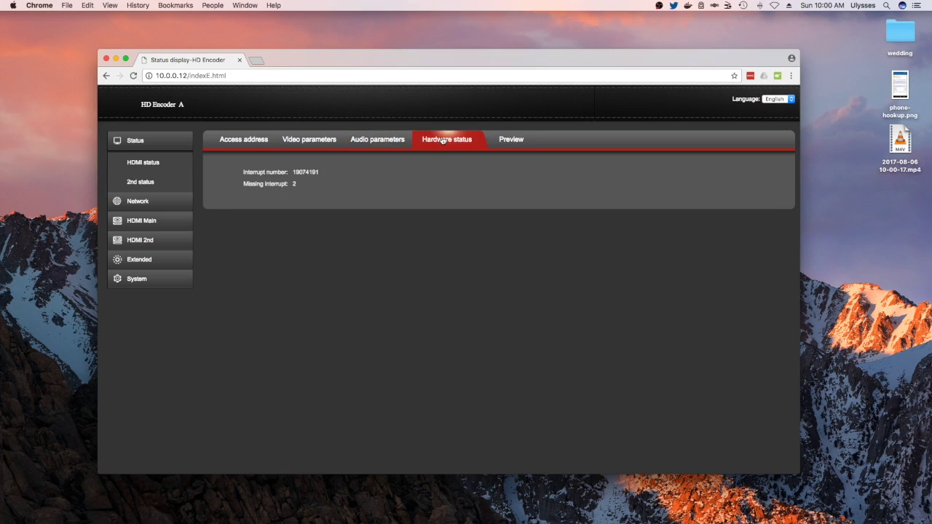
{"action": "left_click", "coordinate": [512, 139]}
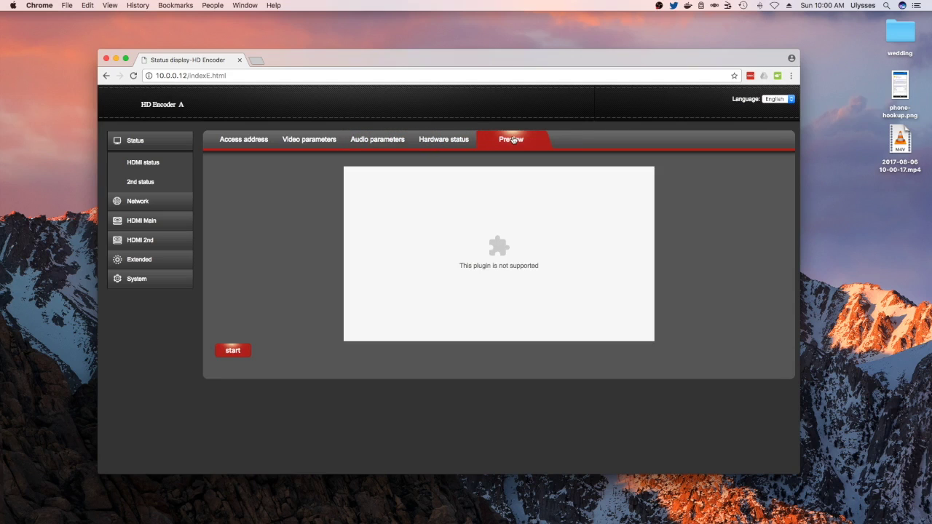
{"action": "left_click", "coordinate": [135, 145]}
{"action": "left_click", "coordinate": [144, 162]}
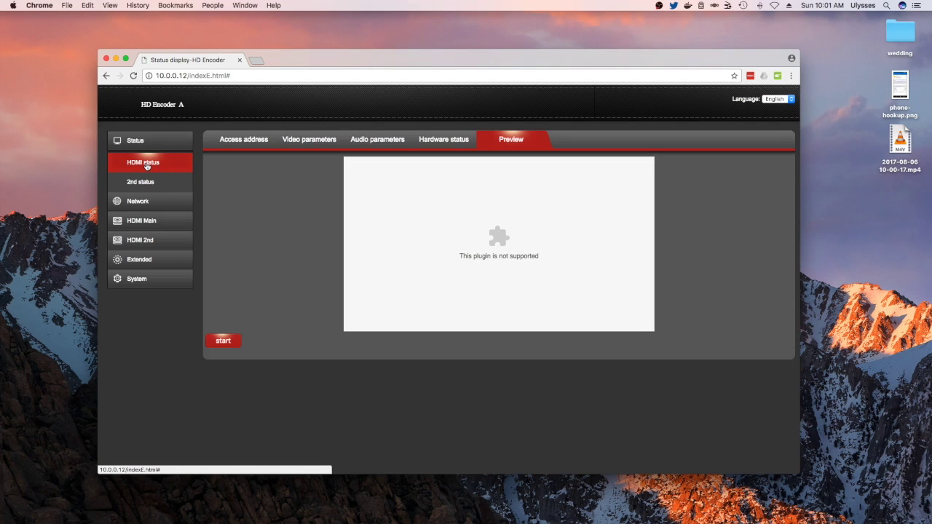
Show the Network page with DHCP enabled, IP 10.10.10.108, netmask 255.255.255.0 and gateway 10.10.10.1.
{"action": "left_click", "coordinate": [144, 203]}
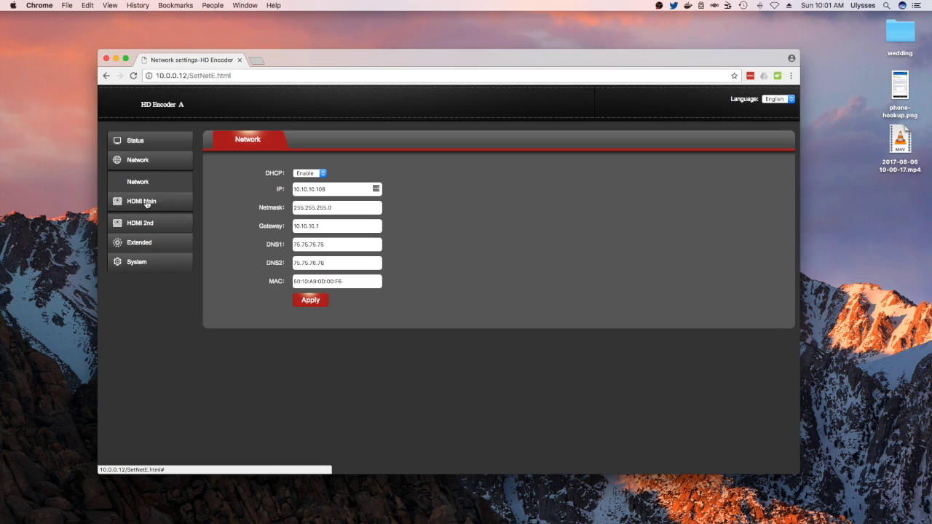
Scroll through the HDMI Main encoding settings, keeping Main as the H.264 profile.
{"action": "left_click", "coordinate": [148, 204]}
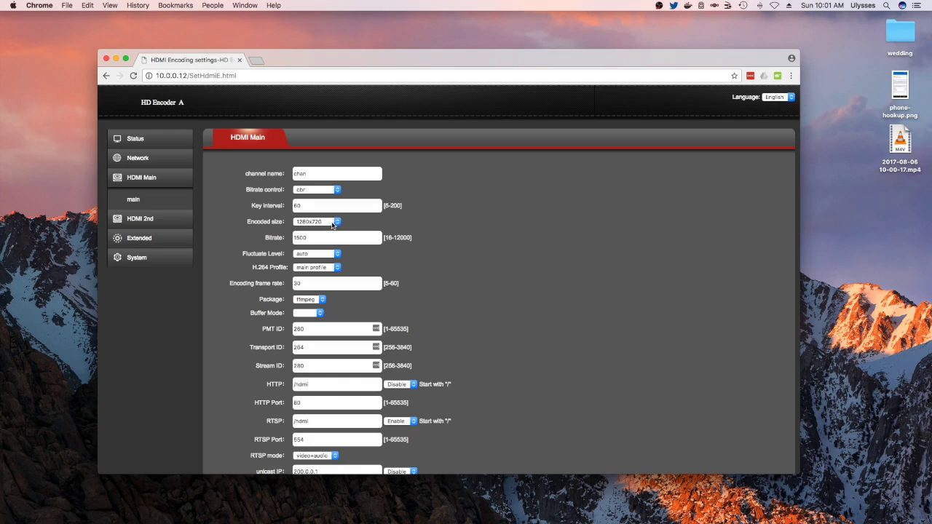
{"action": "scroll", "coordinate": [326, 237], "scroll_direction": "down", "scroll_amount": 1}
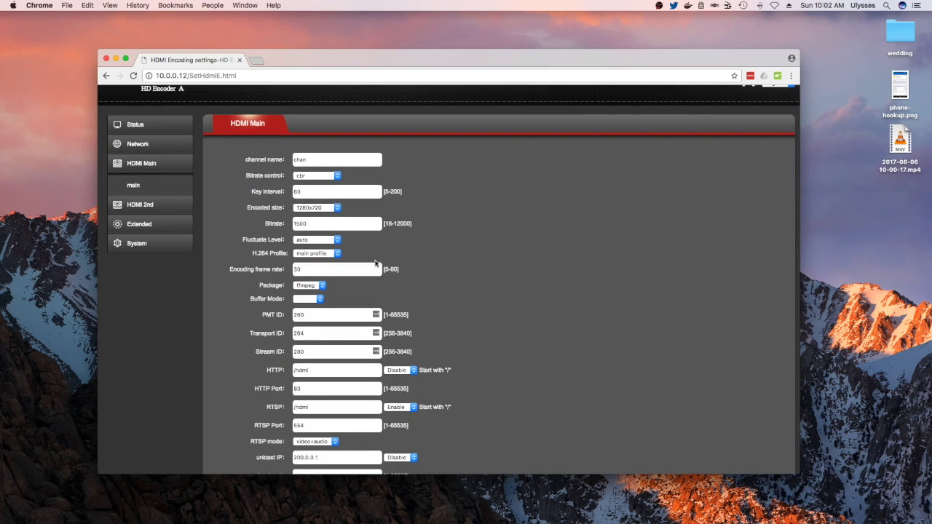
{"action": "left_click", "coordinate": [327, 254]}
{"action": "left_click", "coordinate": [320, 254]}
{"action": "scroll", "coordinate": [480, 275], "scroll_direction": "down", "scroll_amount": 1}
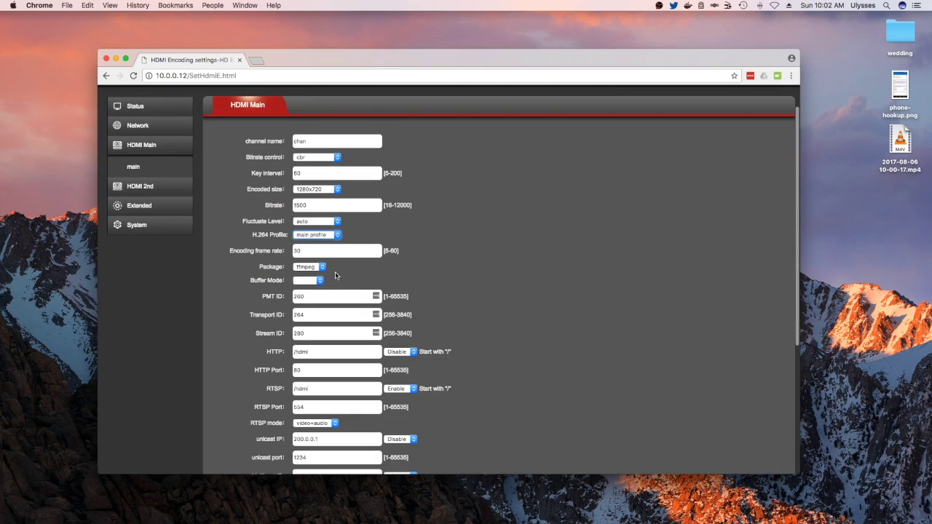
{"action": "scroll", "coordinate": [420, 279], "scroll_direction": "down", "scroll_amount": 1}
{"action": "scroll", "coordinate": [419, 279], "scroll_direction": "down", "scroll_amount": 1}
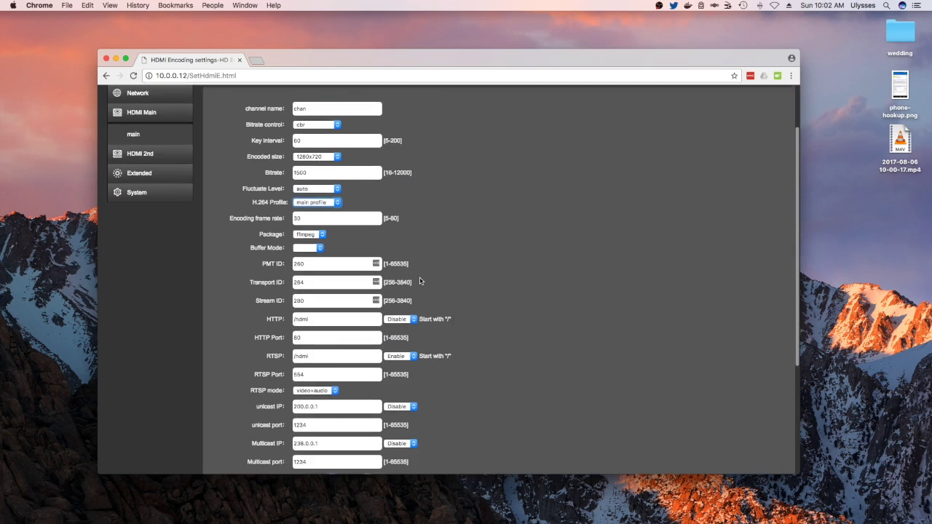
{"action": "scroll", "coordinate": [388, 274], "scroll_direction": "down", "scroll_amount": 1}
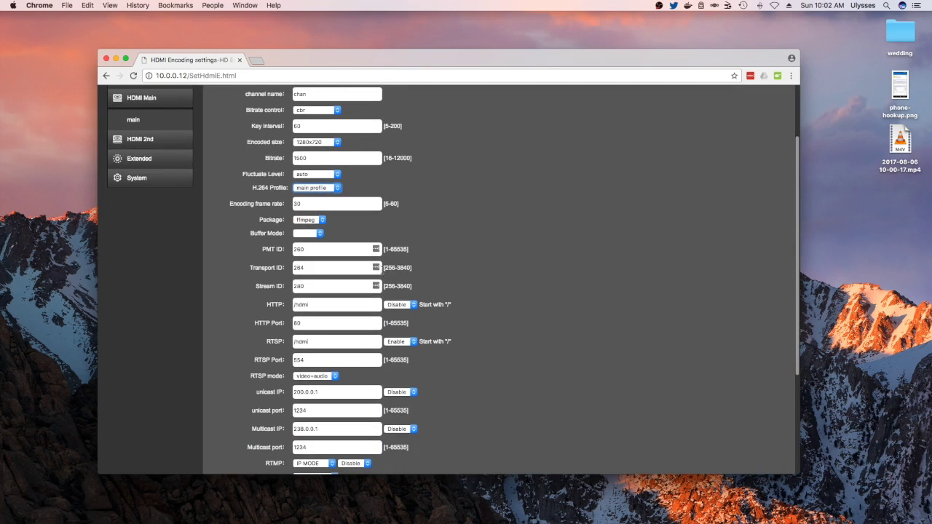
{"action": "scroll", "coordinate": [254, 344], "scroll_direction": "down", "scroll_amount": 2}
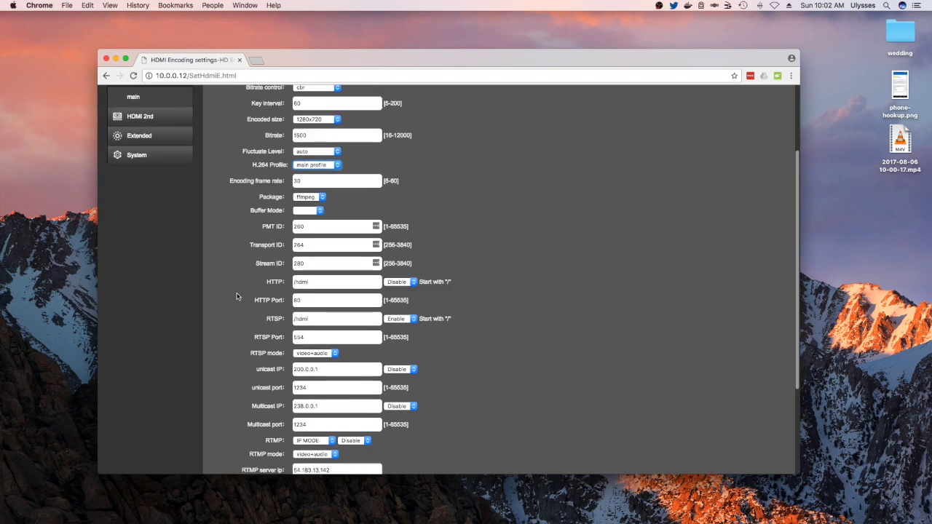
{"action": "scroll", "coordinate": [245, 332], "scroll_direction": "down", "scroll_amount": 2}
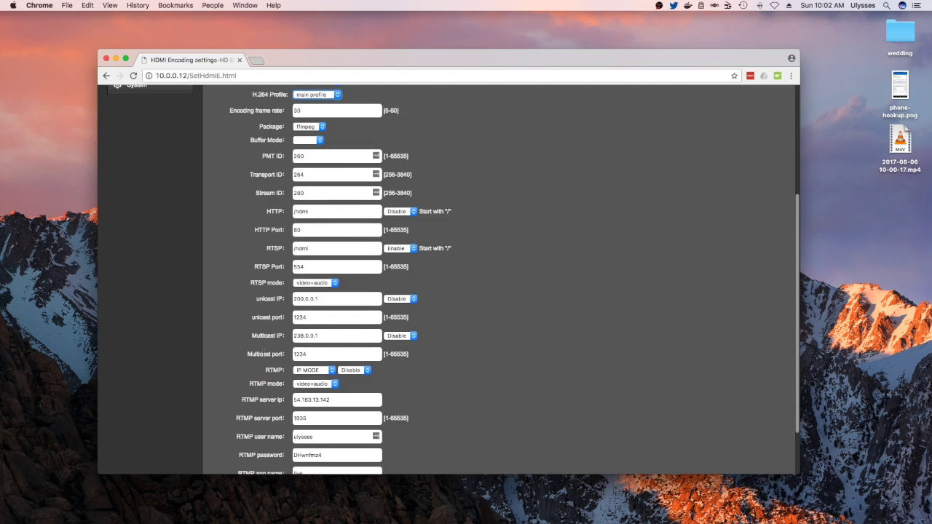
{"action": "scroll", "coordinate": [242, 333], "scroll_direction": "down", "scroll_amount": 3}
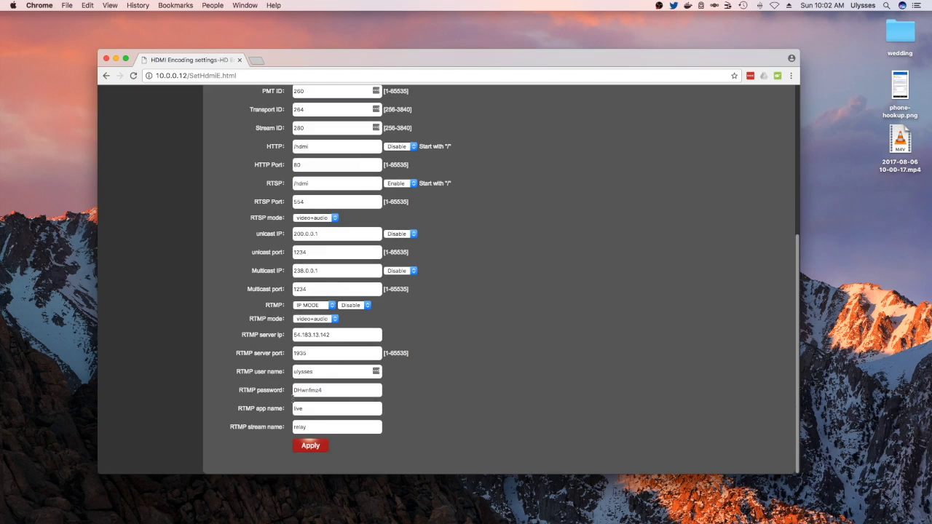
{"action": "scroll", "coordinate": [275, 353], "scroll_direction": "up", "scroll_amount": 9}
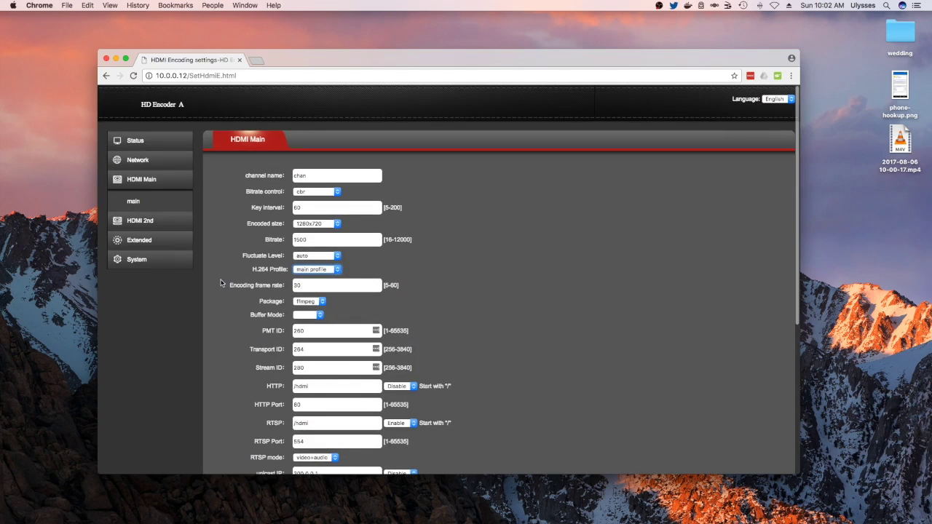
Look over the HDMI 2nd encoding settings: 1280x720, bitrate 1500, HTTP and RTSP paths /hdmi_ext.
{"action": "left_click", "coordinate": [140, 221]}
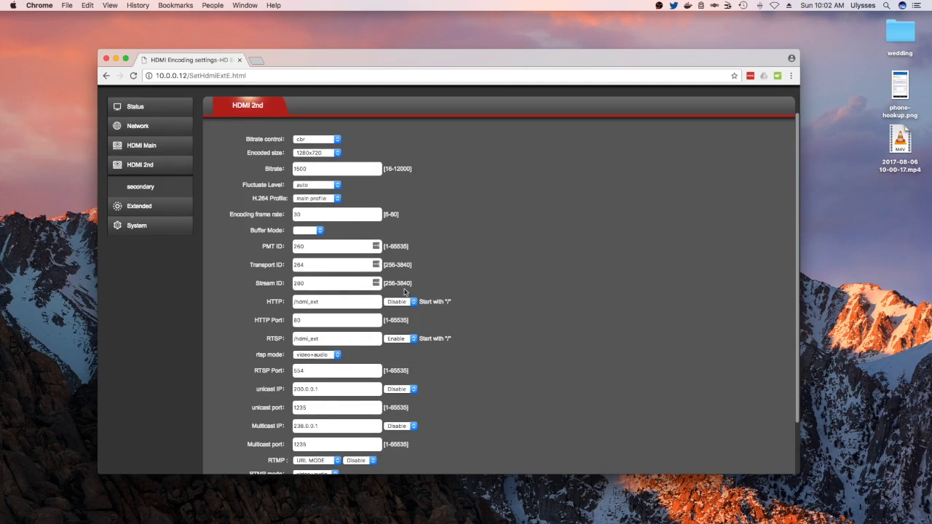
{"action": "scroll", "coordinate": [437, 298], "scroll_direction": "down", "scroll_amount": 4}
{"action": "scroll", "coordinate": [182, 357], "scroll_direction": "up", "scroll_amount": 4}
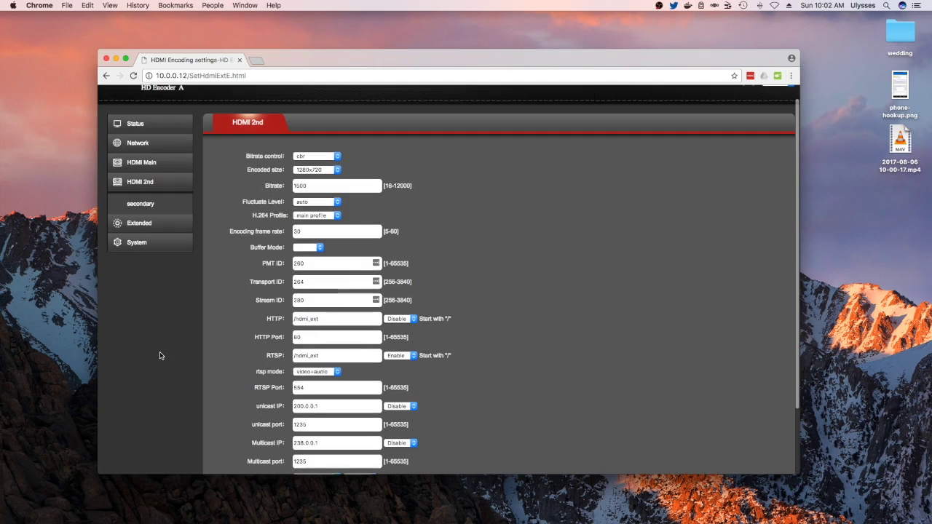
Keep Line in as the audio input in Audio Setting, then view the Main OSD settings.
{"action": "left_click", "coordinate": [138, 224]}
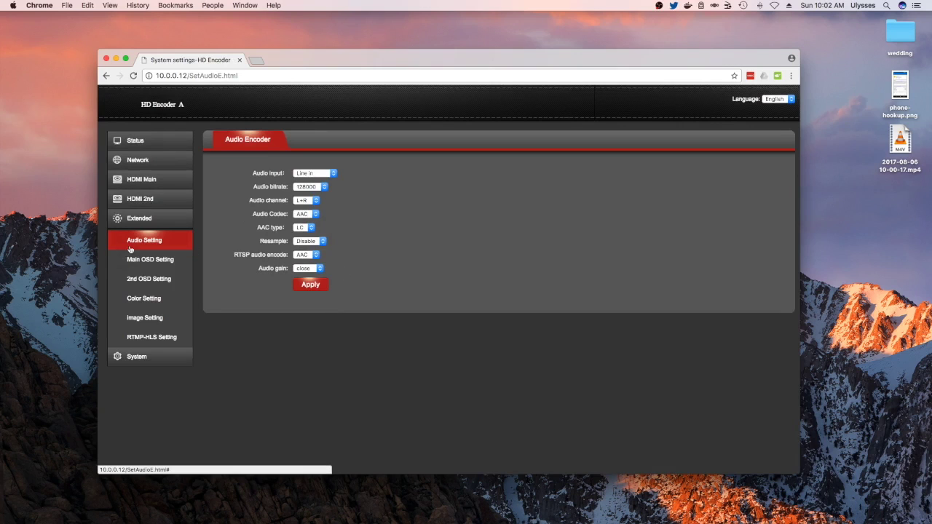
{"action": "left_click", "coordinate": [322, 172]}
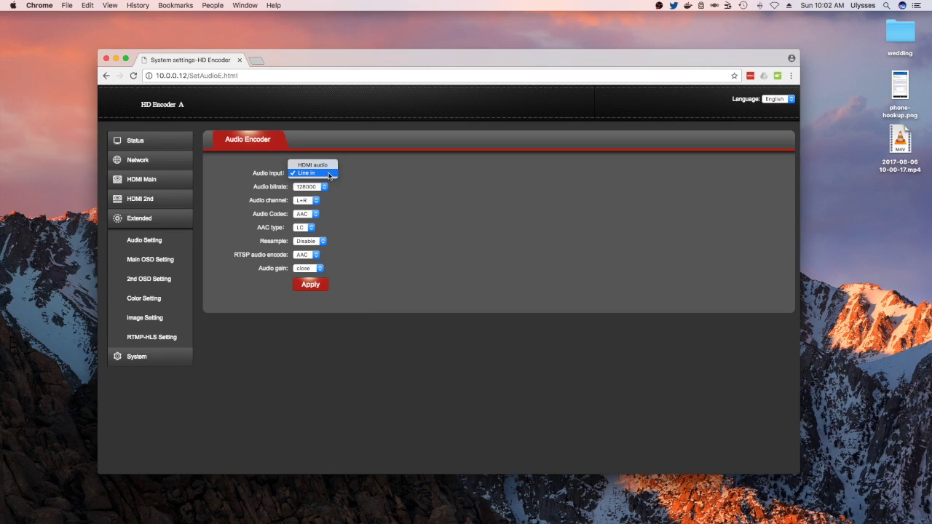
{"action": "left_click", "coordinate": [375, 177]}
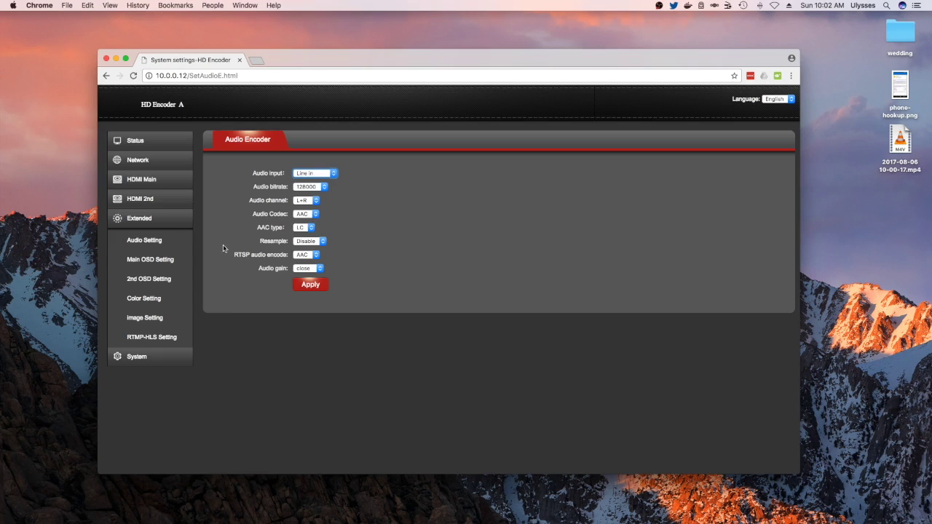
{"action": "left_click", "coordinate": [156, 266]}
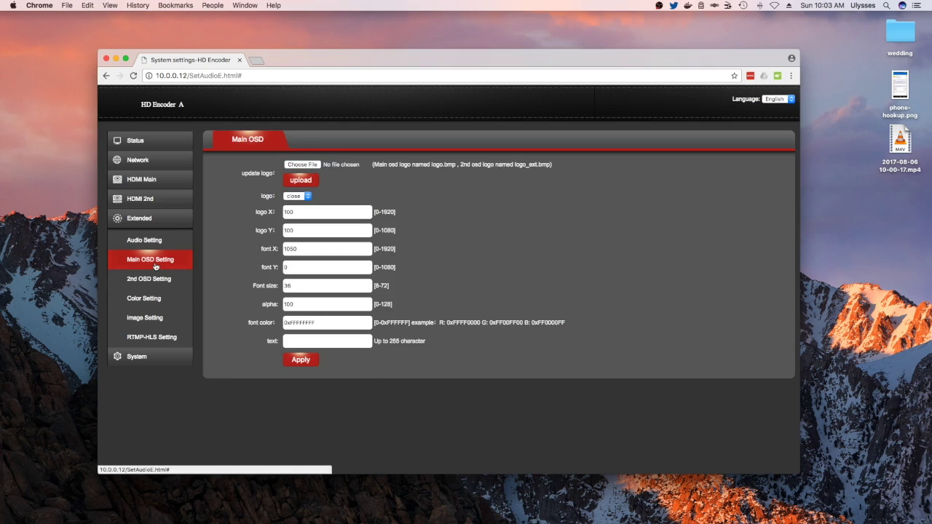
Look over the Color and Image settings, ending on the RTMP-HLS page with the stream closed.
{"action": "left_click", "coordinate": [150, 307]}
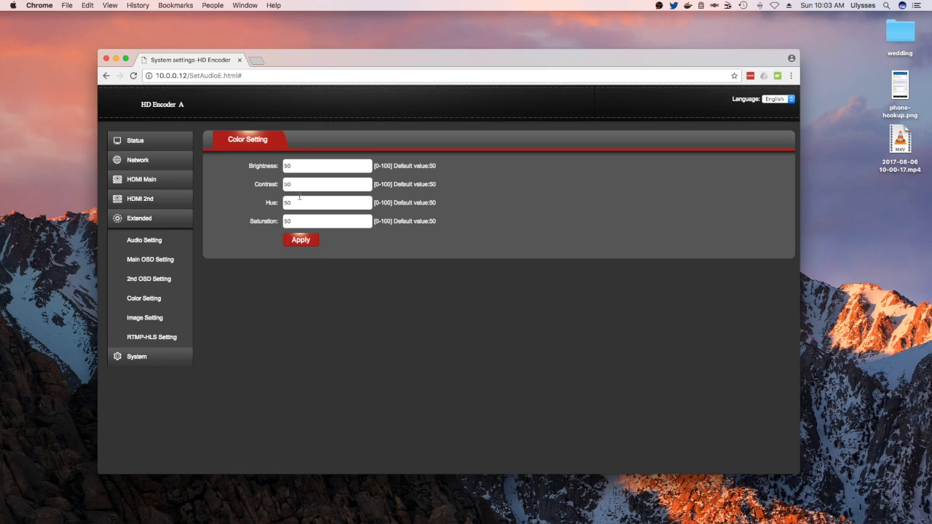
{"action": "left_click", "coordinate": [148, 318]}
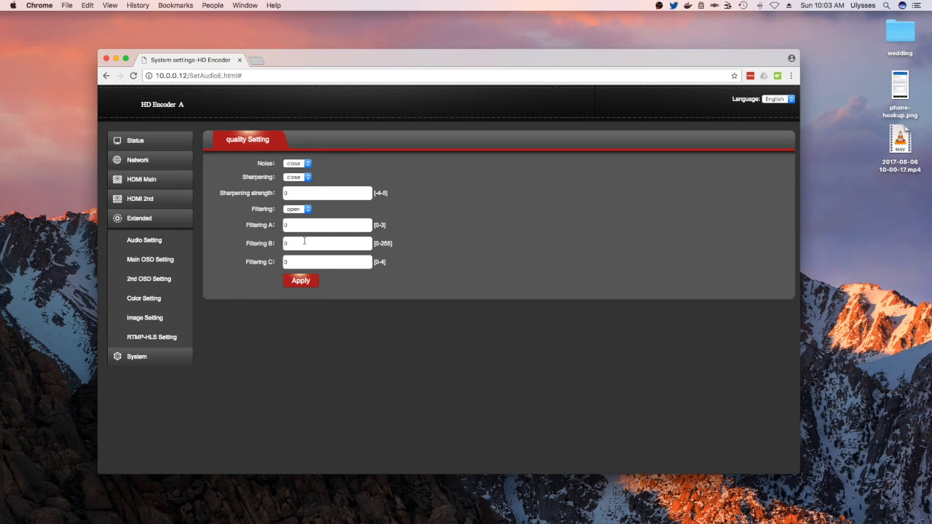
{"action": "left_click", "coordinate": [146, 336]}
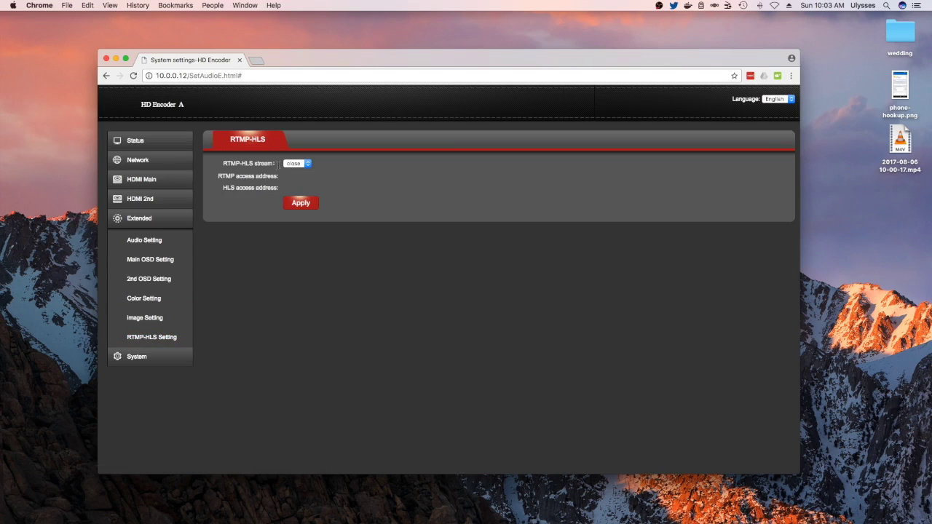
Leave the RTMP-HLS stream closed and view the System page's 0-hour reboot span.
{"action": "left_click", "coordinate": [309, 164]}
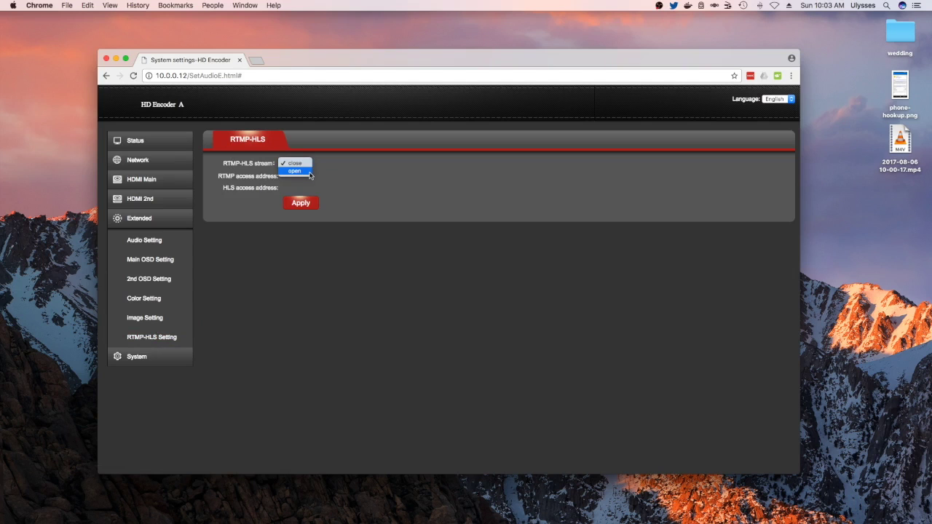
{"action": "left_click", "coordinate": [346, 175]}
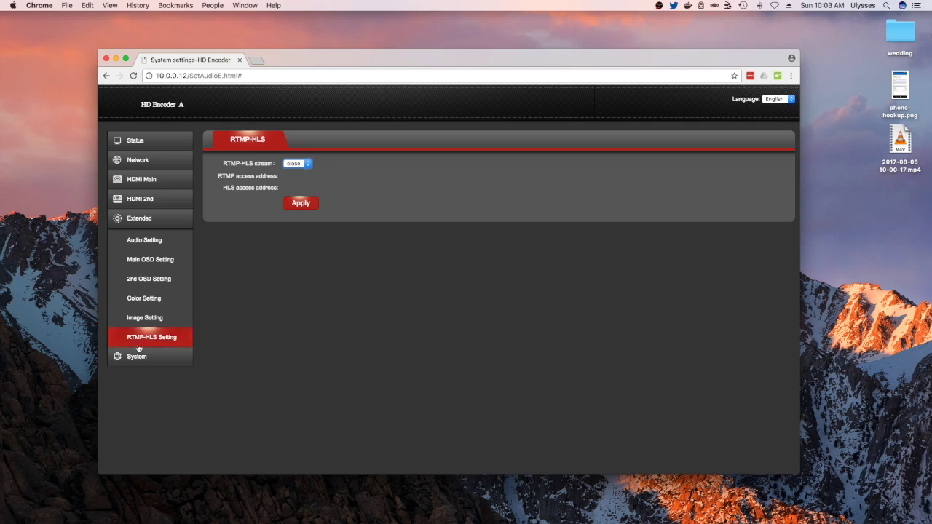
{"action": "left_click", "coordinate": [128, 356]}
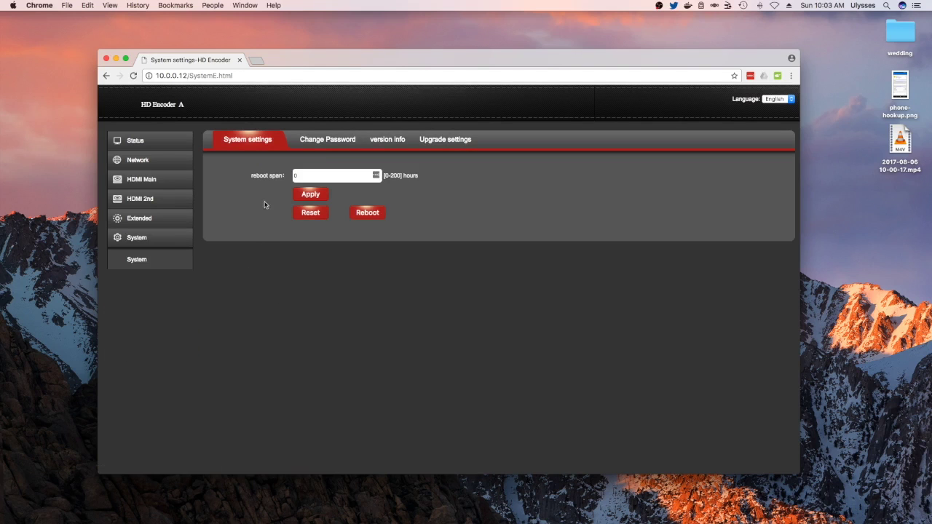